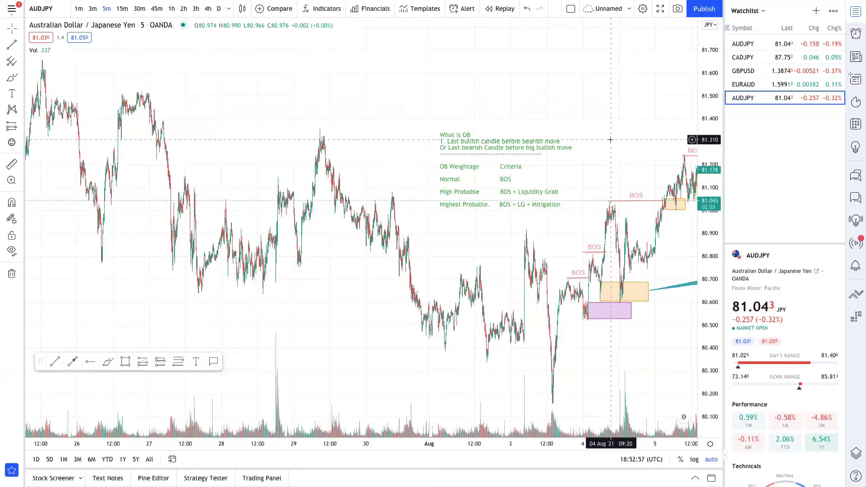
Step: Zoom in and pan the AUDJPY chart back to the 3–4 Aug candles
{"action": "scroll", "coordinate": [586, 181], "scroll_direction": "up", "scroll_amount": 5}
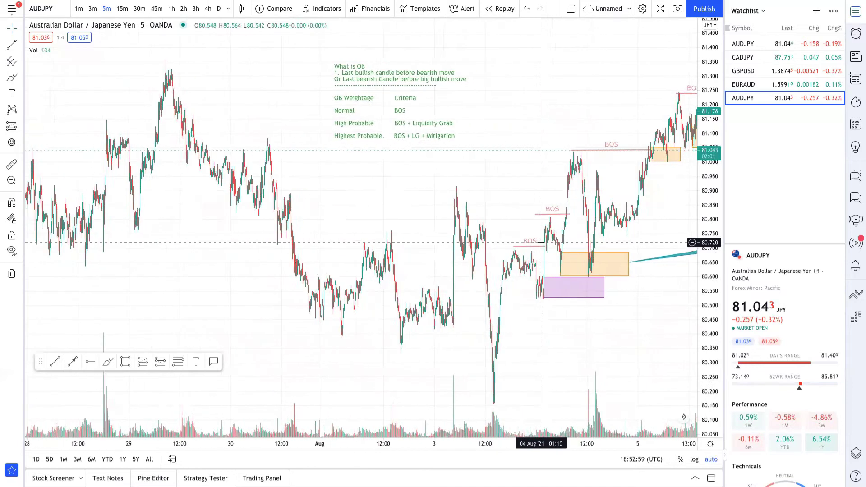
{"action": "scroll", "coordinate": [539, 242], "scroll_direction": "up", "scroll_amount": 5}
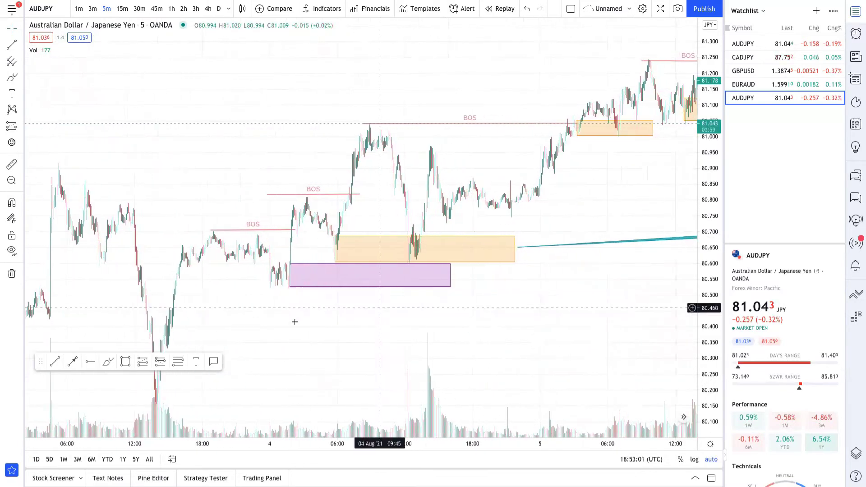
{"action": "left_click_drag", "start_coordinate": [262, 323], "coordinate": [547, 316]}
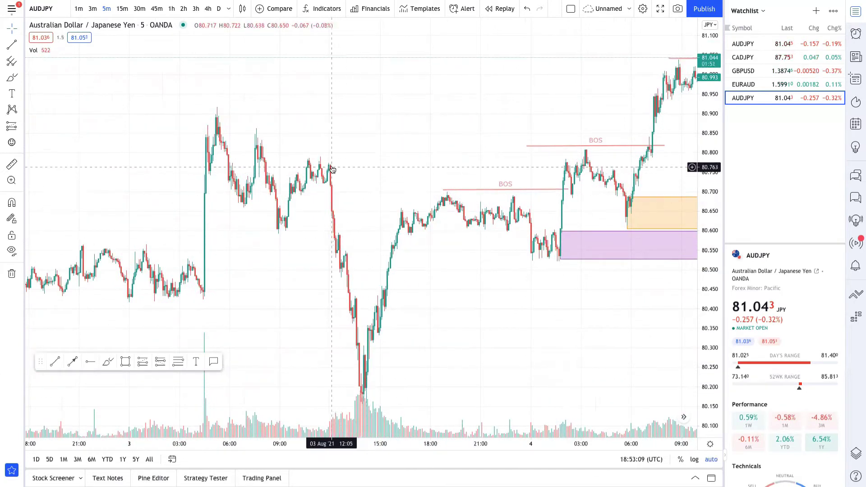
Step: With a 3px freehand brush, circle the swing high before the sell-off and the sell-off low
{"action": "left_click", "coordinate": [12, 77]}
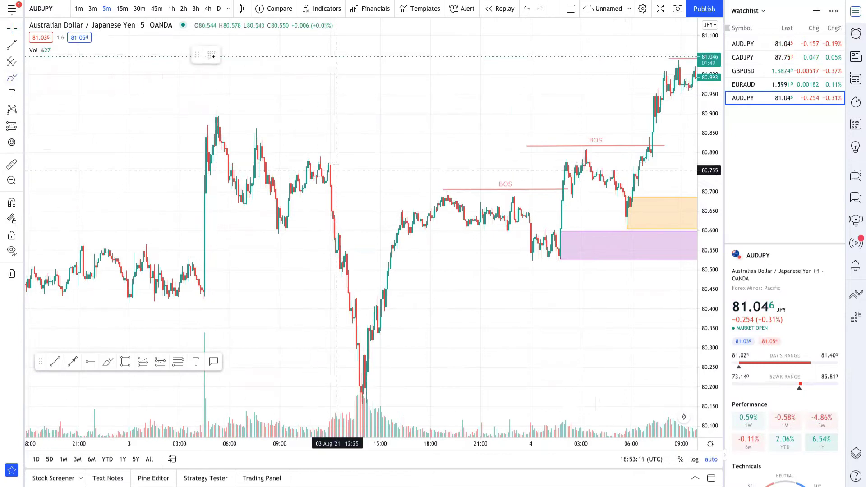
{"action": "left_click_drag", "start_coordinate": [327, 159], "coordinate": [341, 160]}
{"action": "left_click_drag", "start_coordinate": [363, 388], "coordinate": [360, 386]}
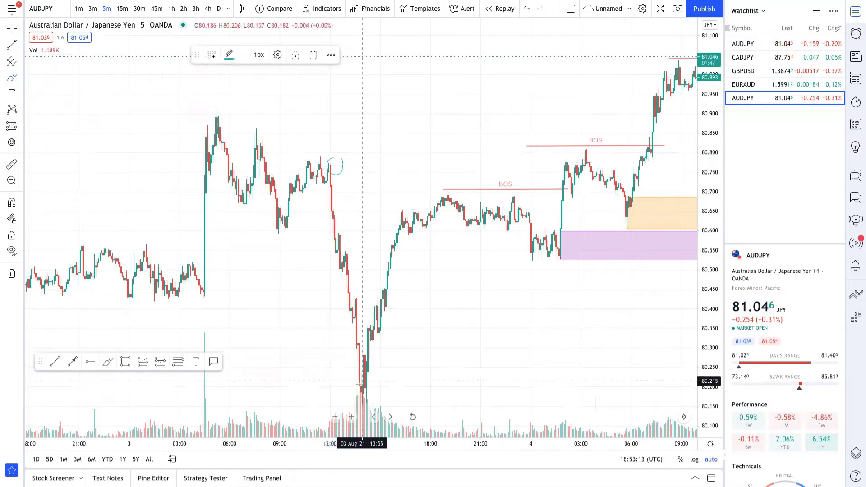
{"action": "left_click", "coordinate": [255, 54]}
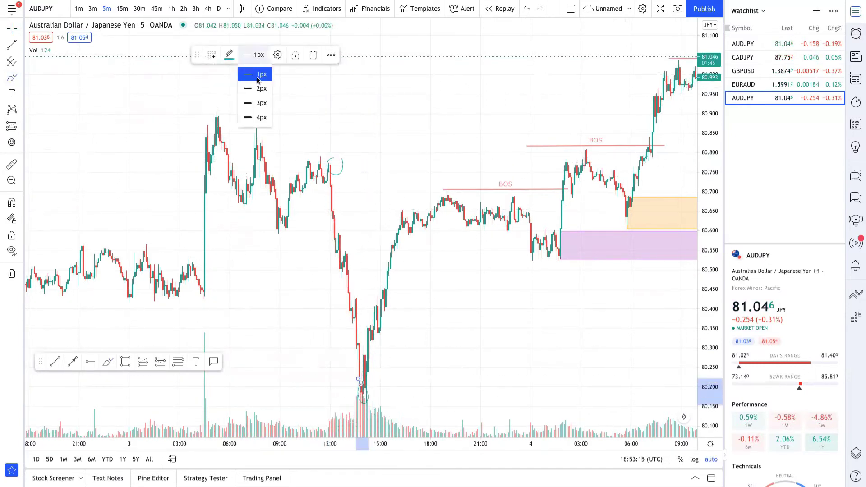
{"action": "left_click", "coordinate": [257, 102]}
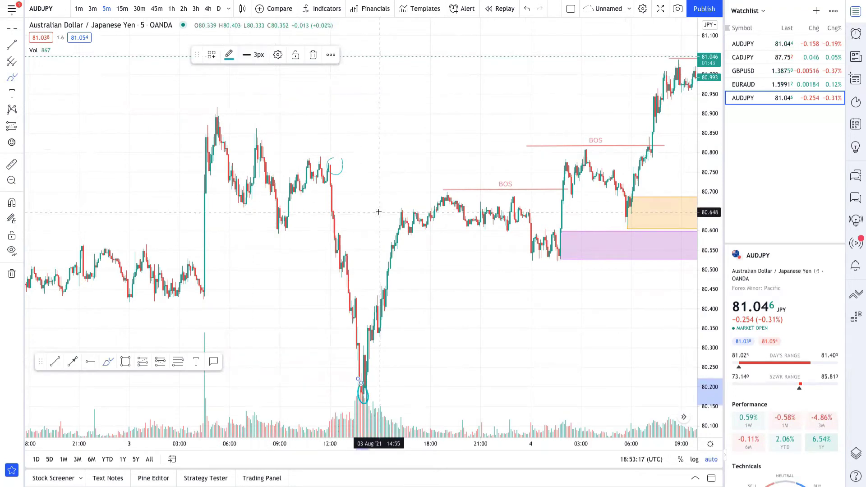
Step: Draw level strokes near 80.44 and 80.60, circle the 80.69 peak, and sketch a rising curved arrow
{"action": "left_click_drag", "start_coordinate": [350, 298], "coordinate": [398, 296]}
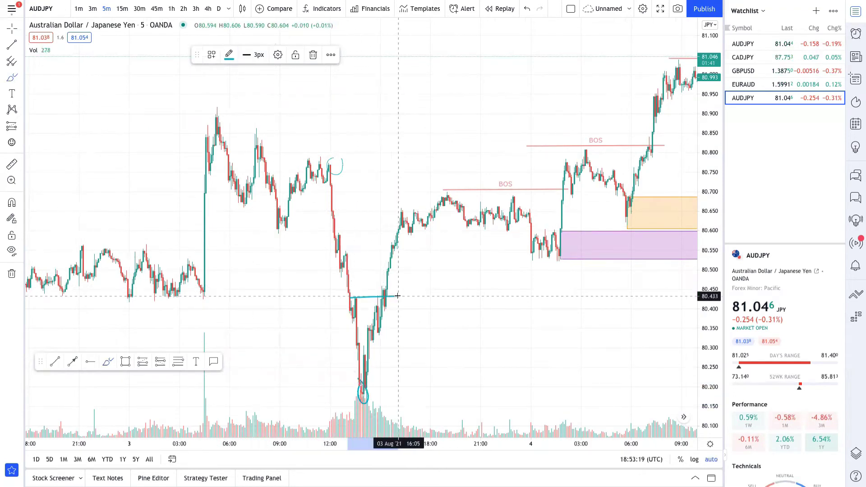
{"action": "left_click_drag", "start_coordinate": [340, 233], "coordinate": [393, 234]}
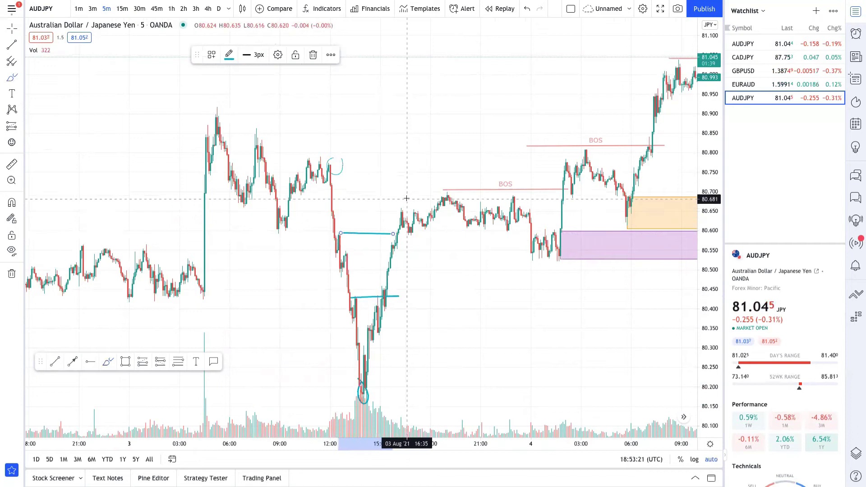
{"action": "mouse_move", "coordinate": [403, 196]}
{"action": "left_mouse_down"}
{"action": "mouse_move", "coordinate": [394, 195]}
{"action": "mouse_move", "coordinate": [393, 214]}
{"action": "mouse_move", "coordinate": [402, 195]}
{"action": "left_mouse_up"}
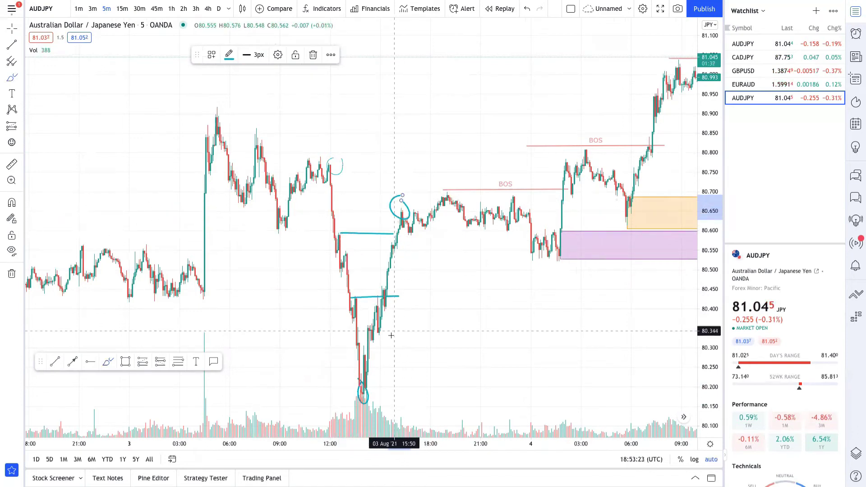
{"action": "left_click_drag", "start_coordinate": [409, 286], "coordinate": [433, 273]}
{"action": "mouse_move", "coordinate": [402, 352]}
{"action": "left_mouse_down"}
{"action": "mouse_move", "coordinate": [434, 272]}
{"action": "mouse_move", "coordinate": [449, 295]}
{"action": "left_mouse_up"}
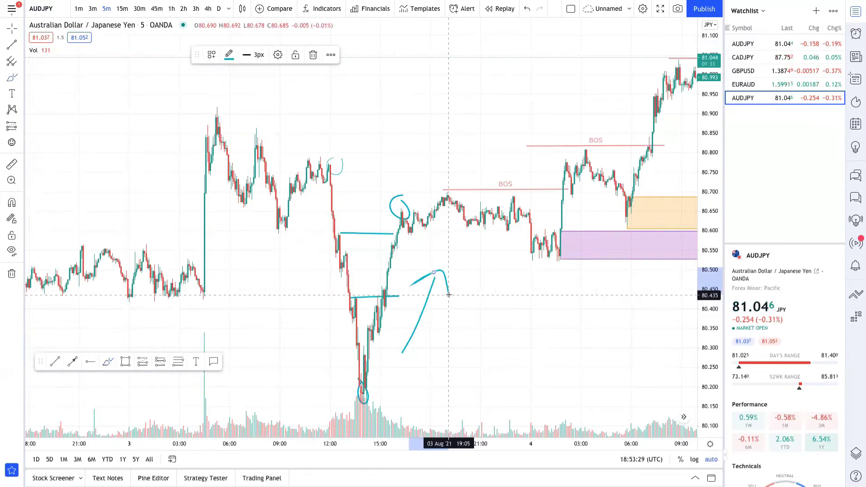
{"action": "left_click_drag", "start_coordinate": [448, 294], "coordinate": [449, 294]}
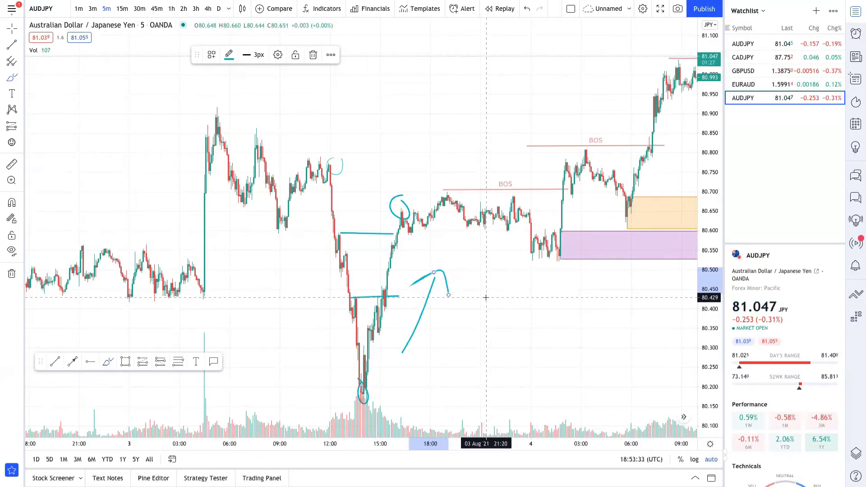
Step: Add a second upward arrow, circle the peak at the first BOS level, and mark the dip into the purple block
{"action": "scroll", "coordinate": [484, 298], "scroll_direction": "up", "scroll_amount": 4}
{"action": "scroll", "coordinate": [484, 296], "scroll_direction": "up", "scroll_amount": 1}
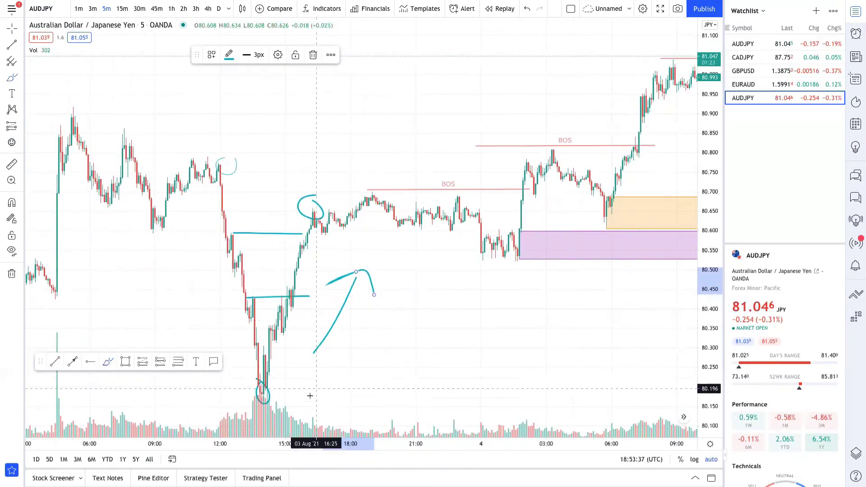
{"action": "mouse_move", "coordinate": [284, 402]}
{"action": "left_mouse_down"}
{"action": "mouse_move", "coordinate": [335, 307]}
{"action": "mouse_move", "coordinate": [374, 224]}
{"action": "mouse_move", "coordinate": [367, 220]}
{"action": "mouse_move", "coordinate": [378, 215]}
{"action": "mouse_move", "coordinate": [381, 230]}
{"action": "left_mouse_up"}
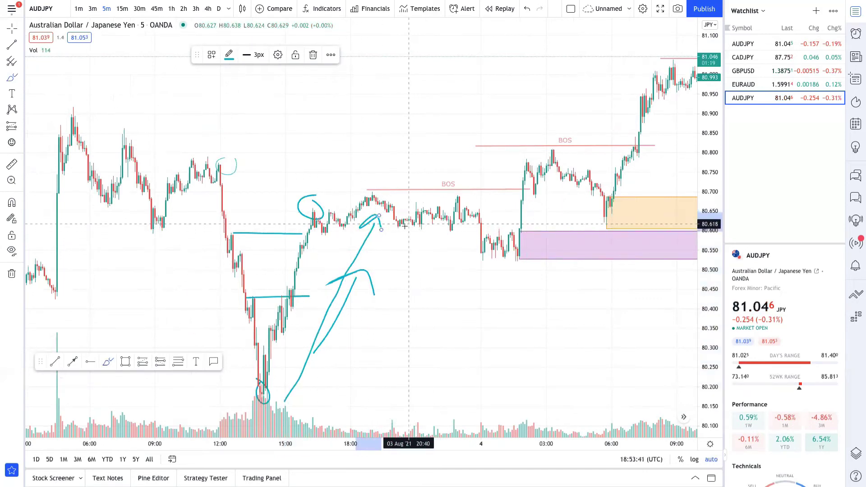
{"action": "mouse_move", "coordinate": [371, 183]}
{"action": "left_mouse_down"}
{"action": "mouse_move", "coordinate": [381, 187]}
{"action": "mouse_move", "coordinate": [375, 193]}
{"action": "mouse_move", "coordinate": [370, 183]}
{"action": "left_mouse_up"}
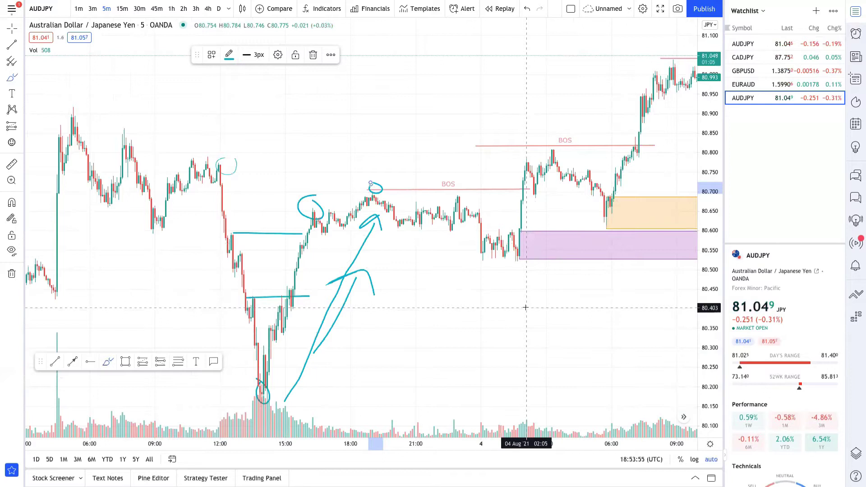
{"action": "scroll", "coordinate": [525, 307], "scroll_direction": "up", "scroll_amount": 4}
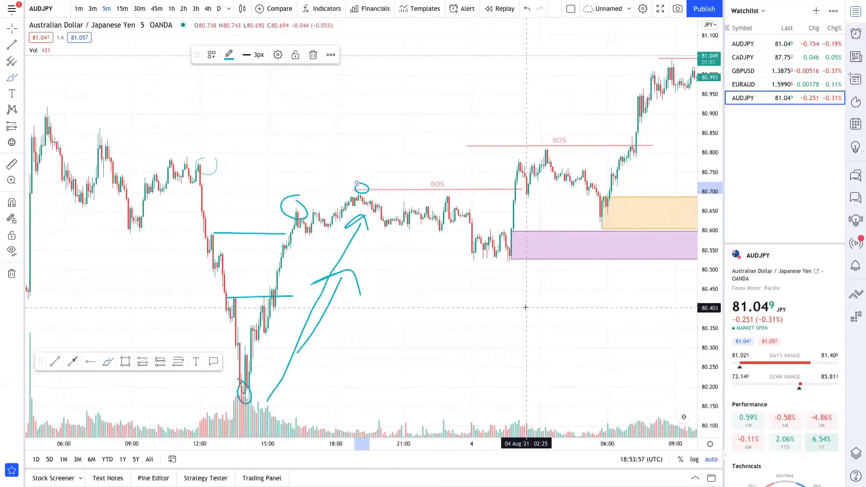
{"action": "scroll", "coordinate": [525, 307], "scroll_direction": "up", "scroll_amount": 3}
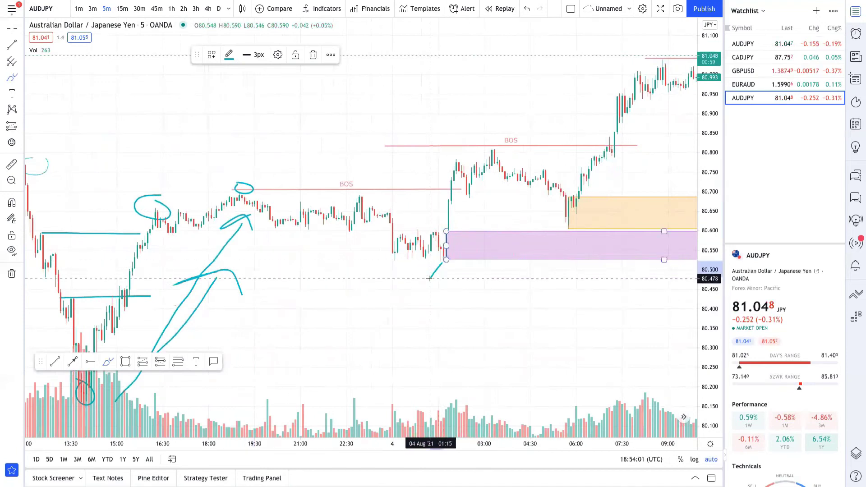
{"action": "mouse_move", "coordinate": [431, 278]}
{"action": "left_mouse_down"}
{"action": "mouse_move", "coordinate": [440, 261]}
{"action": "mouse_move", "coordinate": [446, 268]}
{"action": "left_mouse_up"}
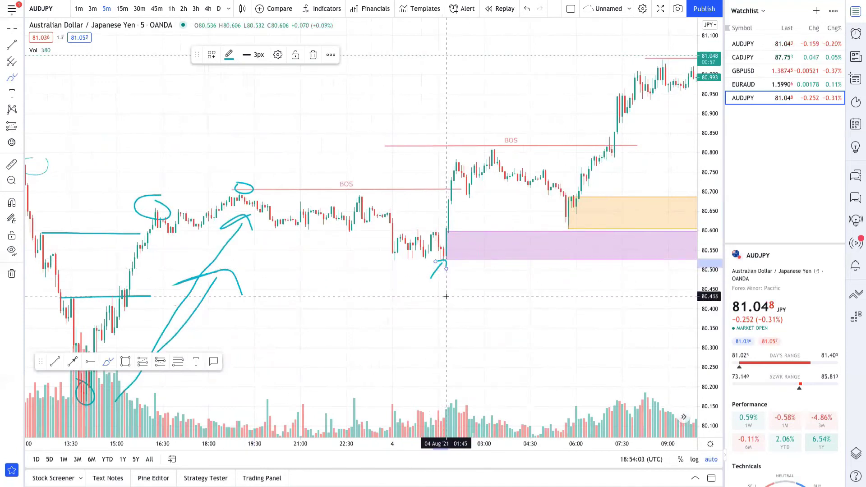
Step: Switch AUDJPY to 15m, reset the chart, and pan back to the annotated 3–5 Aug bars
{"action": "left_click", "coordinate": [122, 8]}
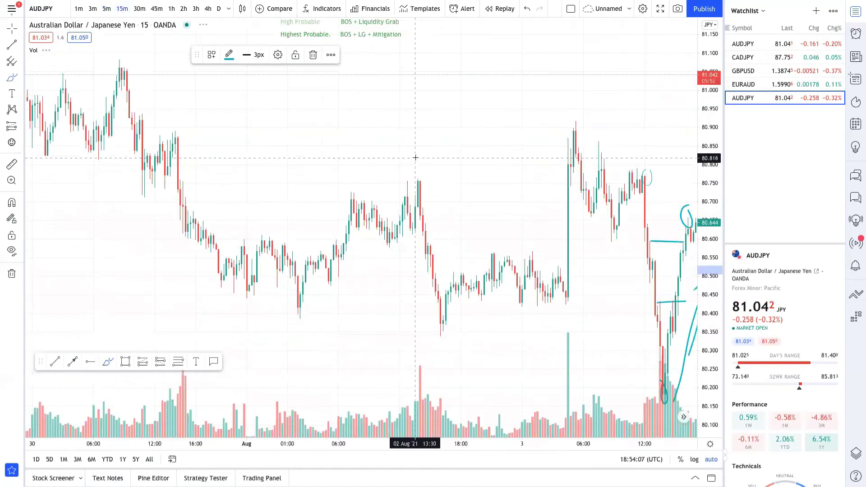
{"action": "right_click", "coordinate": [428, 155]}
{"action": "left_click", "coordinate": [442, 161]}
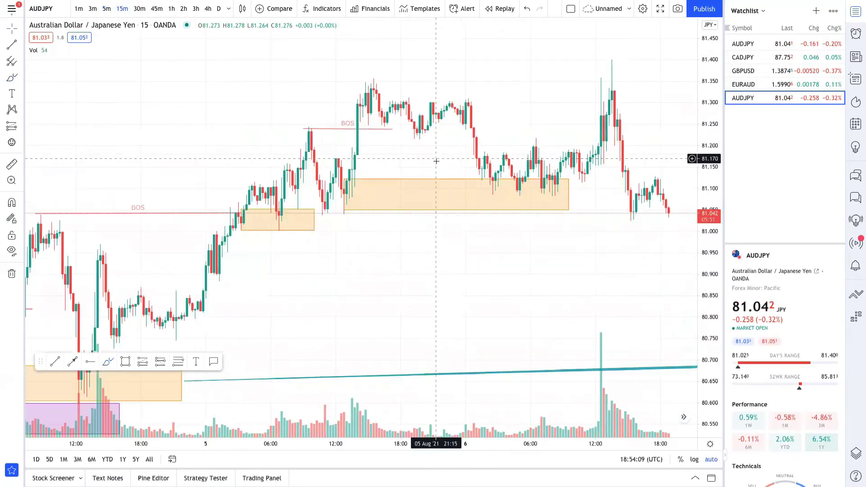
{"action": "left_click_drag", "start_coordinate": [341, 272], "coordinate": [583, 232]}
{"action": "left_click_drag", "start_coordinate": [386, 344], "coordinate": [535, 325]}
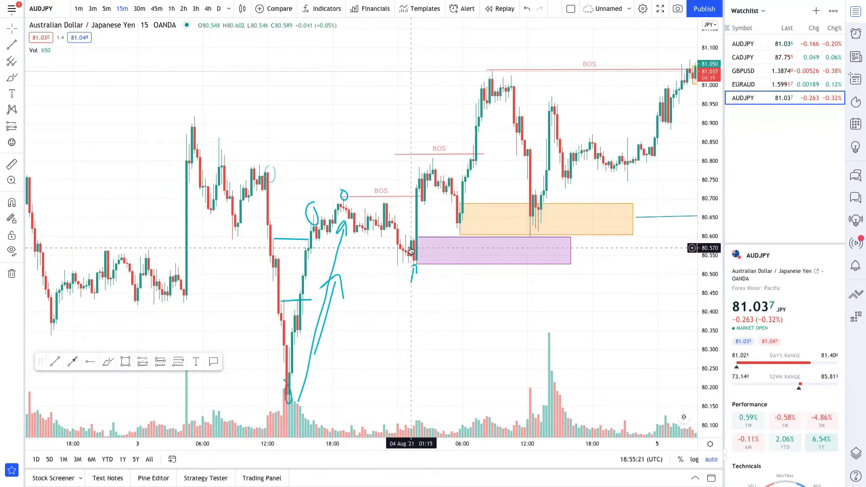
{"action": "left_click_drag", "start_coordinate": [473, 249], "coordinate": [497, 154]}
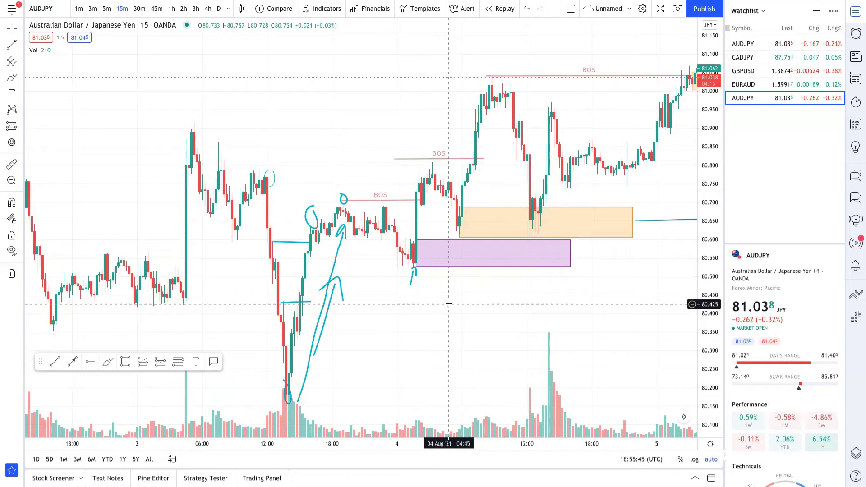
{"action": "left_click", "coordinate": [414, 265]}
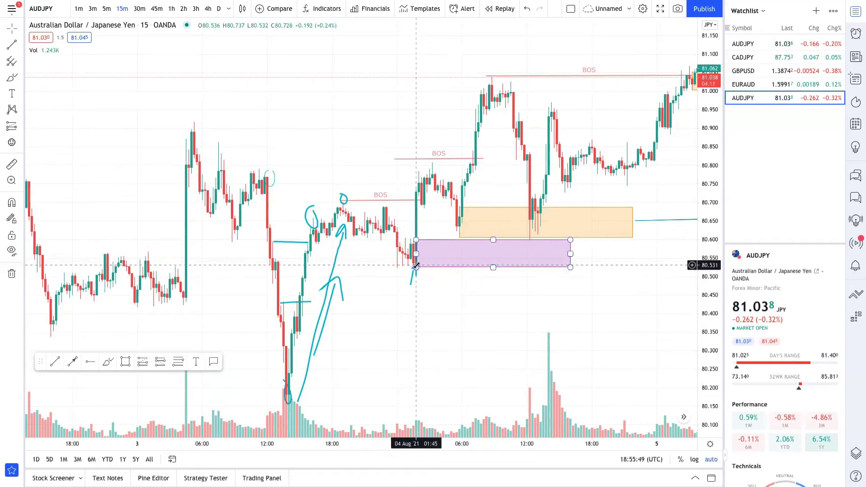
{"action": "left_click", "coordinate": [426, 182]}
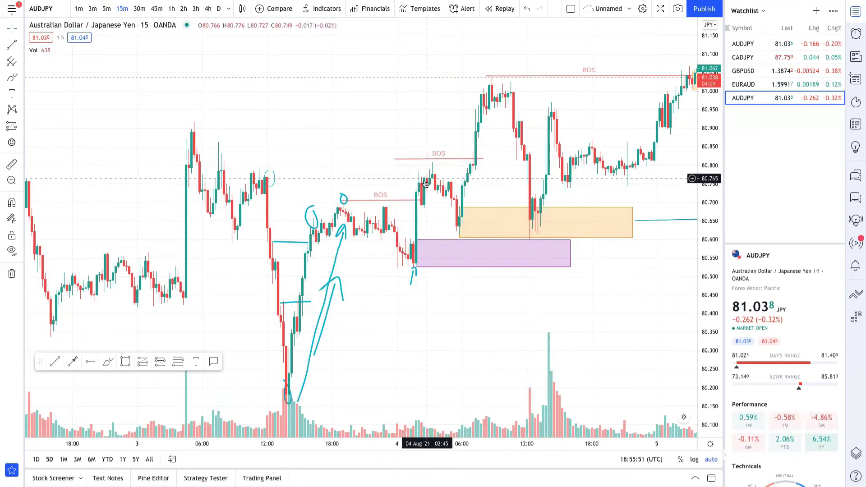
{"action": "left_click_drag", "start_coordinate": [426, 183], "coordinate": [317, 248]}
{"action": "left_click", "coordinate": [316, 264]}
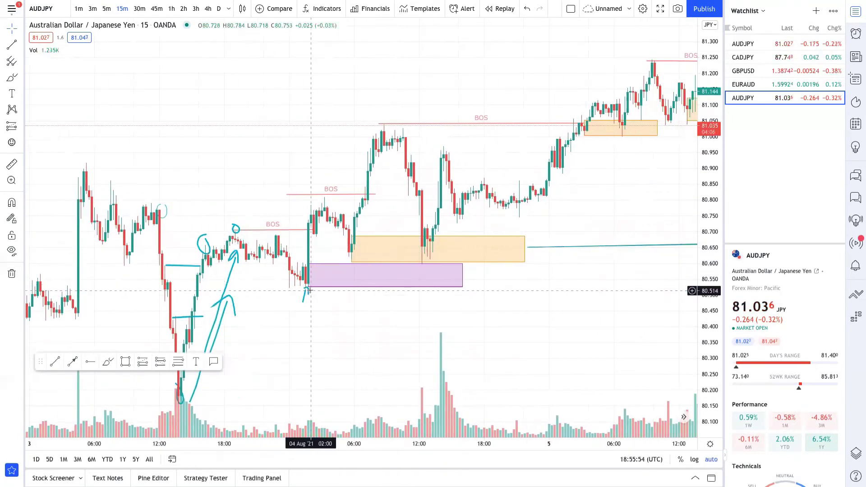
{"action": "left_click", "coordinate": [329, 240]}
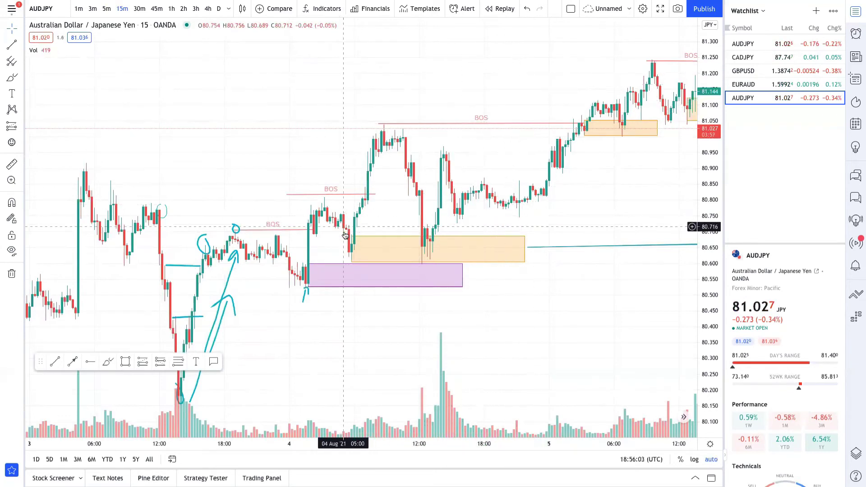
{"action": "mouse_move", "coordinate": [350, 235]}
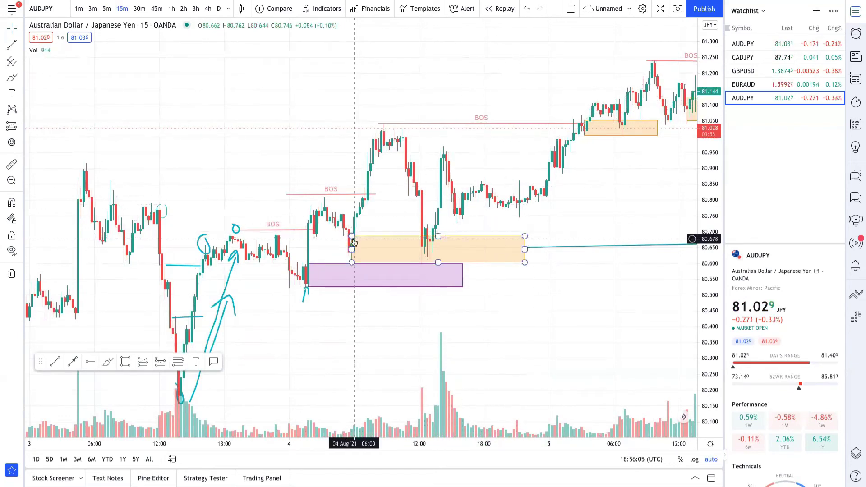
Step: Raise the orange order-block box's top edge, then lower it back to its original level
{"action": "left_click_drag", "start_coordinate": [352, 236], "coordinate": [351, 234]}
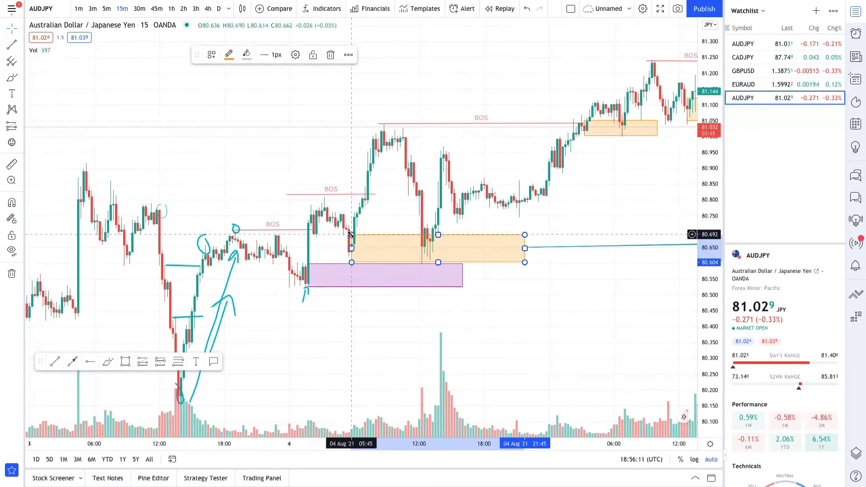
{"action": "left_click_drag", "start_coordinate": [351, 233], "coordinate": [349, 225]}
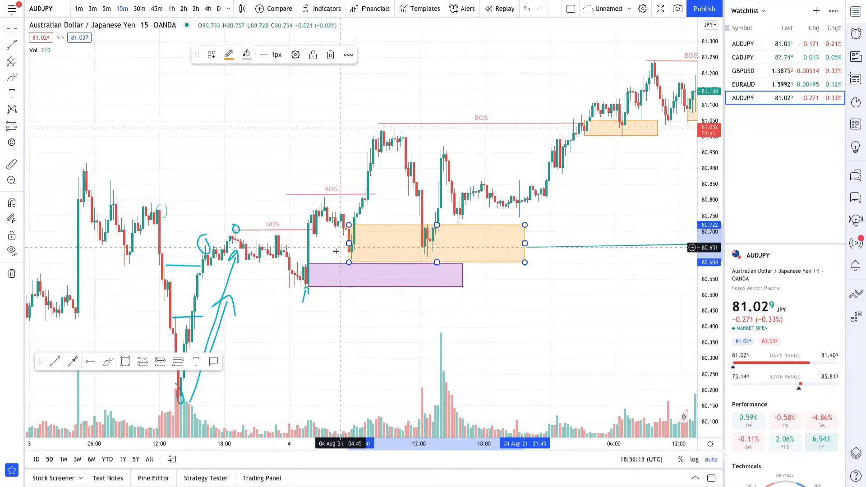
{"action": "left_click", "coordinate": [369, 340]}
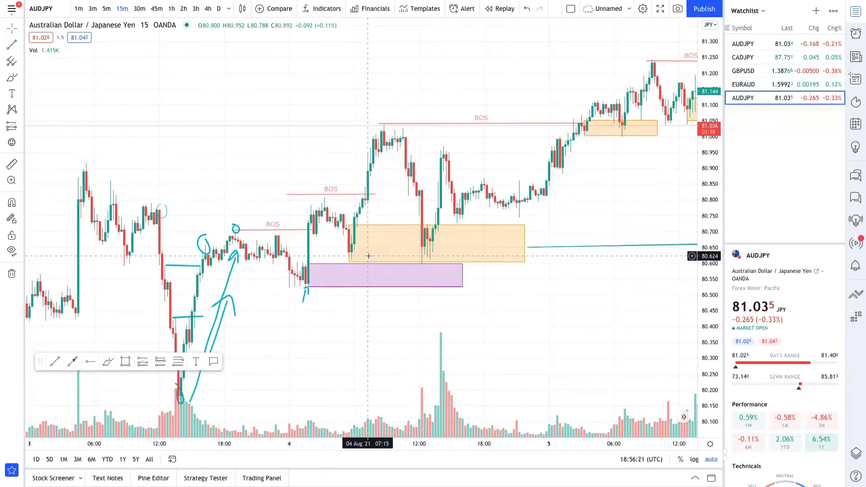
{"action": "left_click", "coordinate": [348, 225]}
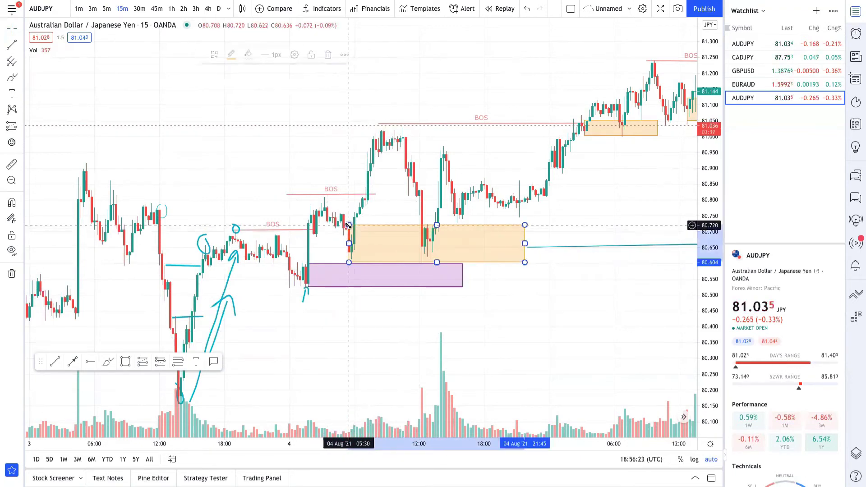
{"action": "left_click_drag", "start_coordinate": [348, 225], "coordinate": [351, 235]}
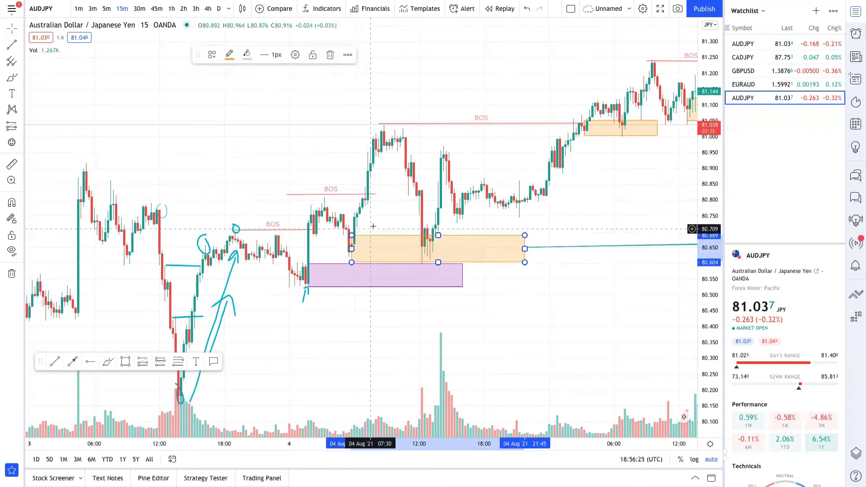
{"action": "left_click", "coordinate": [358, 251]}
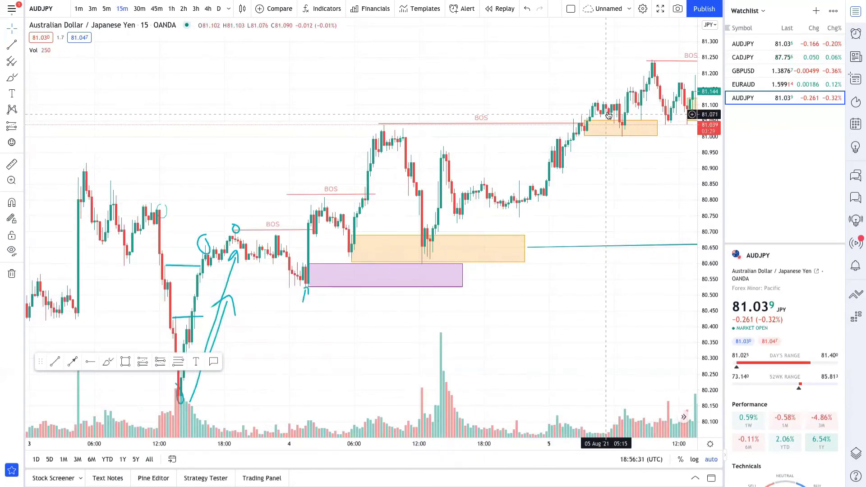
Step: Pan forward to the later candles, then scroll back to the green OB Weightage notes
{"action": "left_click_drag", "start_coordinate": [614, 134], "coordinate": [380, 237]}
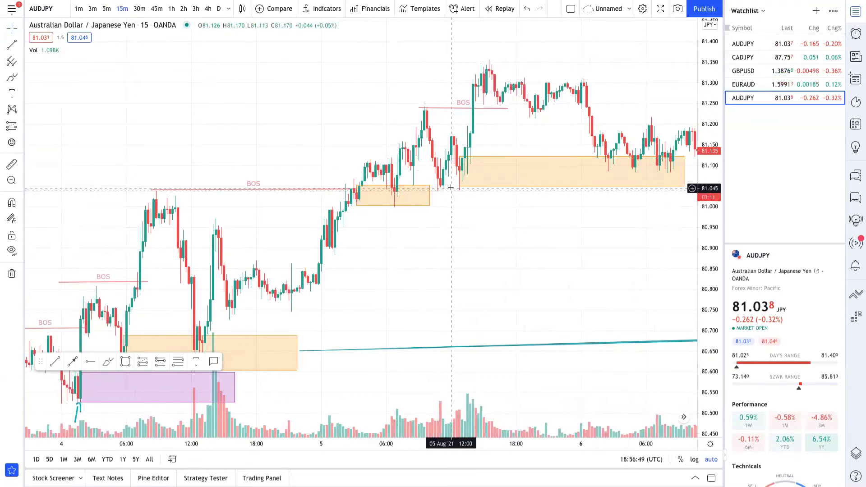
{"action": "scroll", "coordinate": [512, 257], "scroll_direction": "right", "scroll_amount": 5}
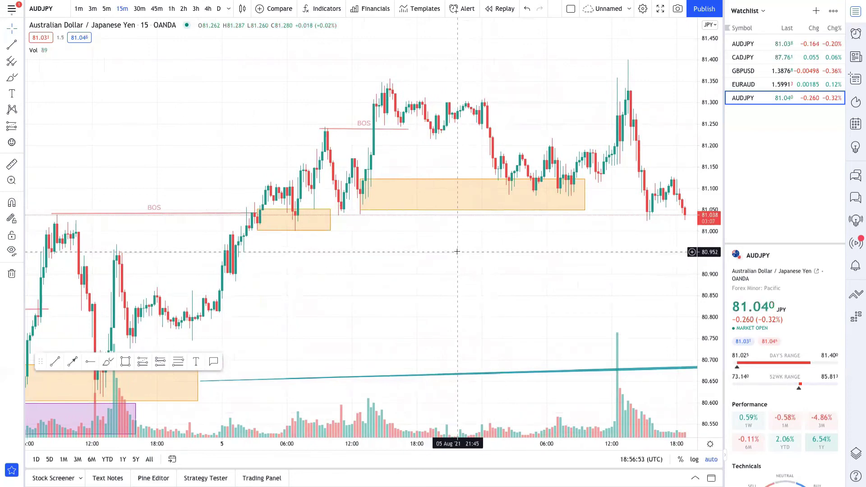
{"action": "scroll", "coordinate": [455, 252], "scroll_direction": "down", "scroll_amount": 4}
{"action": "scroll", "coordinate": [455, 251], "scroll_direction": "left", "scroll_amount": 8}
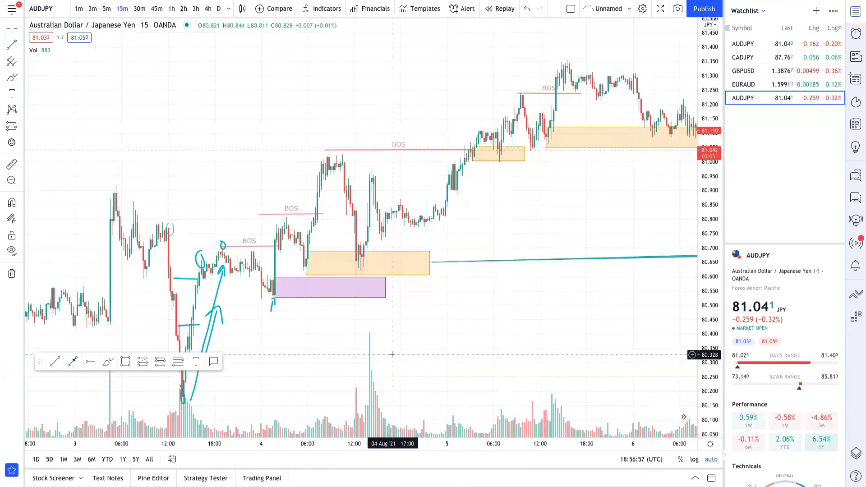
{"action": "scroll", "coordinate": [514, 347], "scroll_direction": "left", "scroll_amount": 6}
{"action": "scroll", "coordinate": [512, 348], "scroll_direction": "left", "scroll_amount": 8}
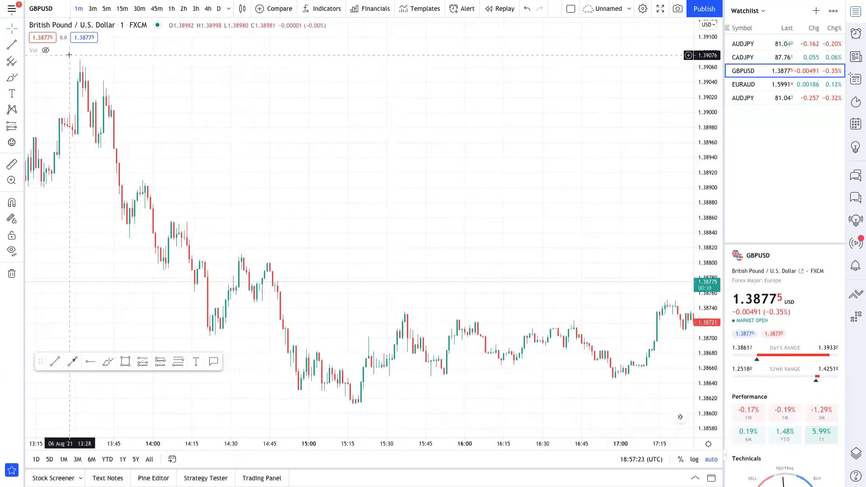
Step: Draw a trend line from the swing high to the breaking candle and apply the BOS template
{"action": "left_click", "coordinate": [20, 44]}
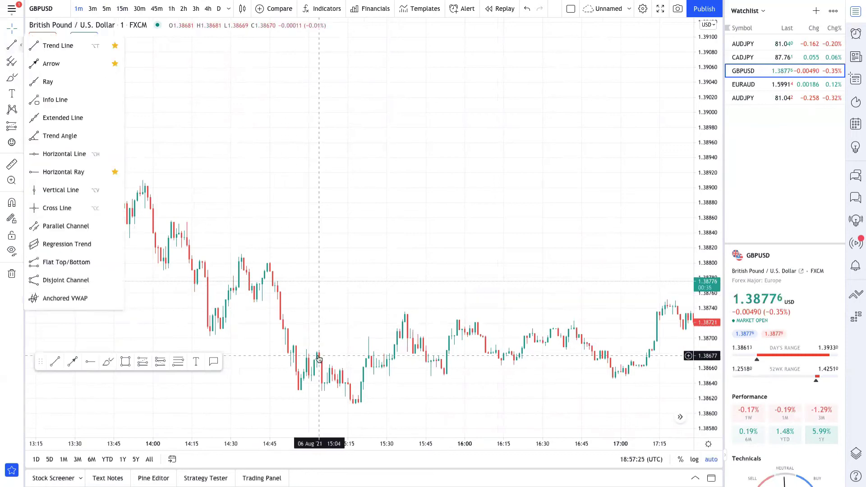
{"action": "left_click", "coordinate": [58, 45]}
{"action": "left_click", "coordinate": [368, 337]}
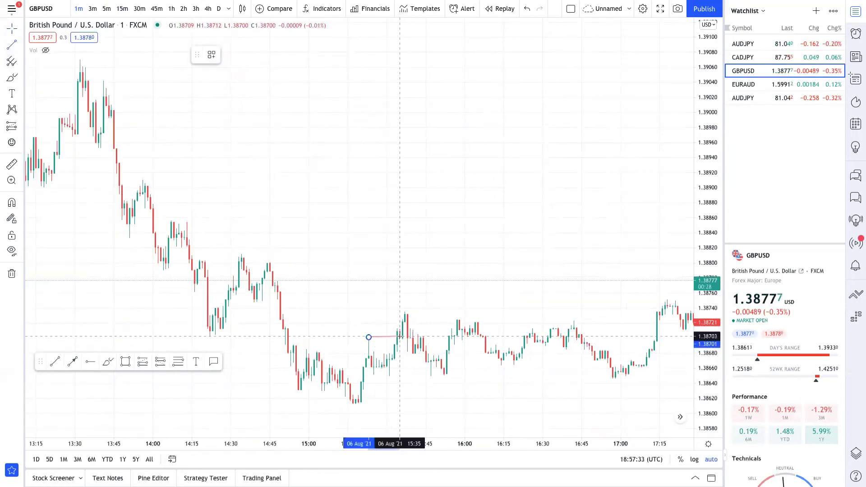
{"action": "left_click", "coordinate": [399, 337]}
{"action": "left_click", "coordinate": [211, 55]}
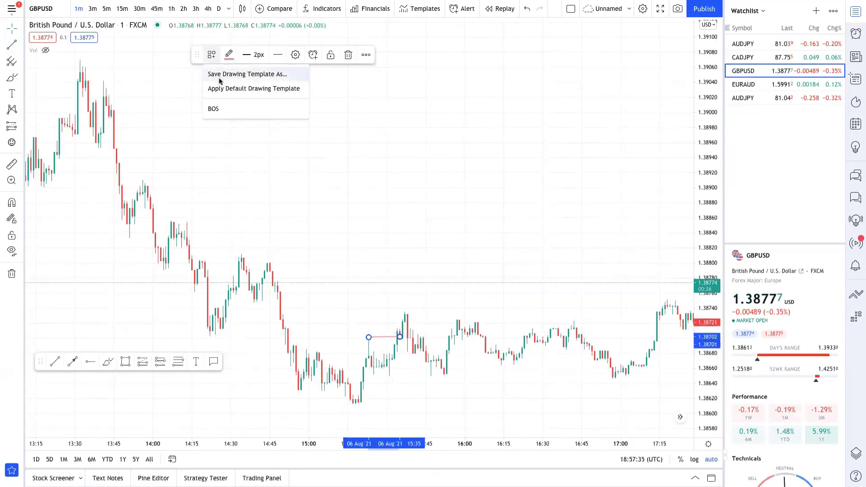
{"action": "left_click", "coordinate": [216, 109]}
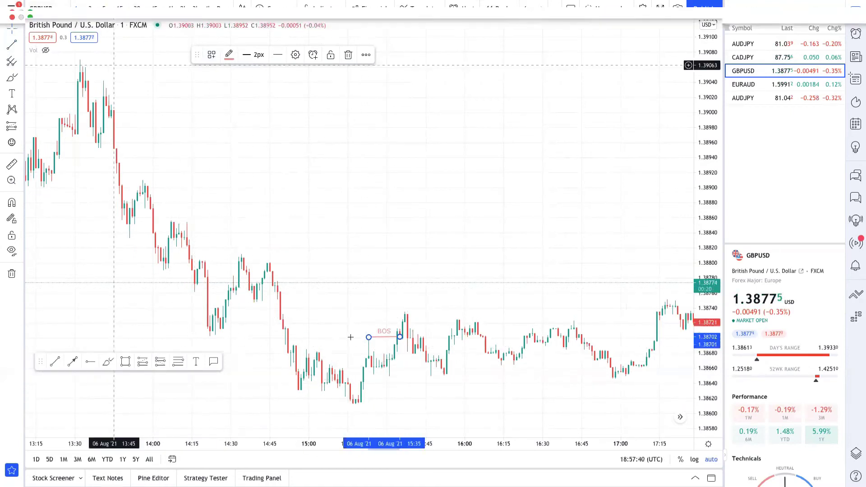
{"action": "left_click", "coordinate": [125, 363]}
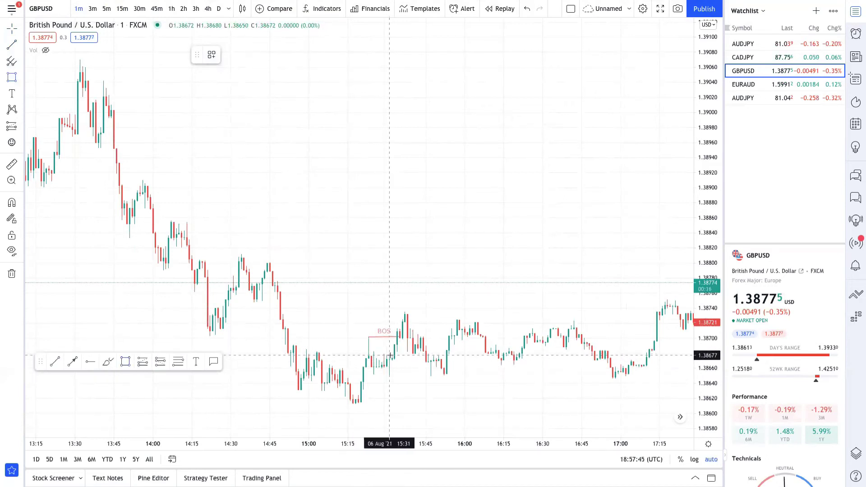
Step: Draw an orange order-block box below the BOS line and extend it right across later candles
{"action": "left_click_drag", "start_coordinate": [389, 355], "coordinate": [461, 377]}
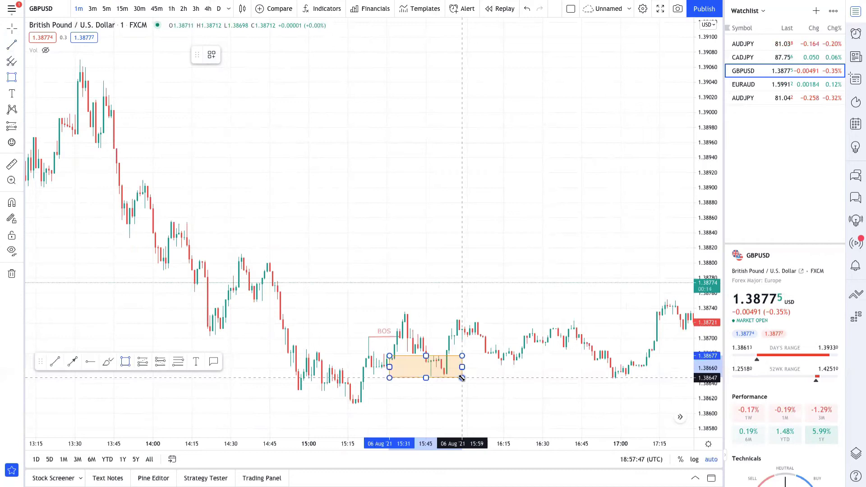
{"action": "left_click", "coordinate": [480, 373]}
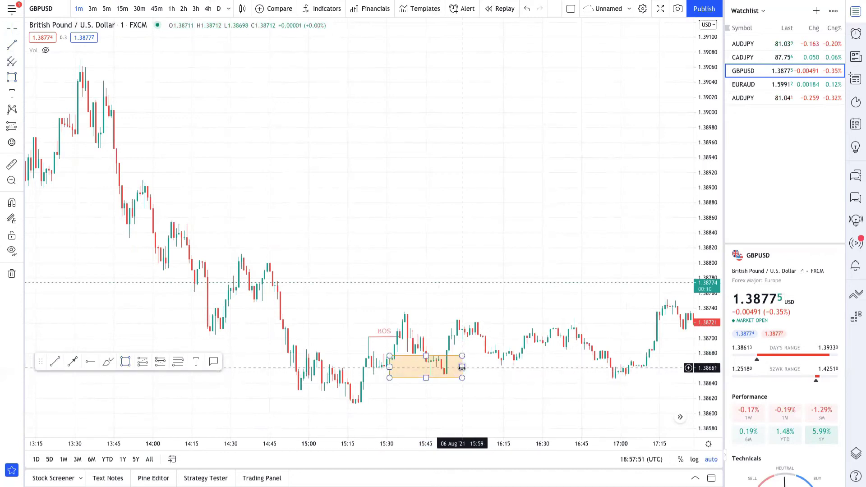
{"action": "left_click_drag", "start_coordinate": [461, 366], "coordinate": [651, 367]}
{"action": "left_click", "coordinate": [631, 403]}
{"action": "left_click_drag", "start_coordinate": [628, 404], "coordinate": [483, 408]}
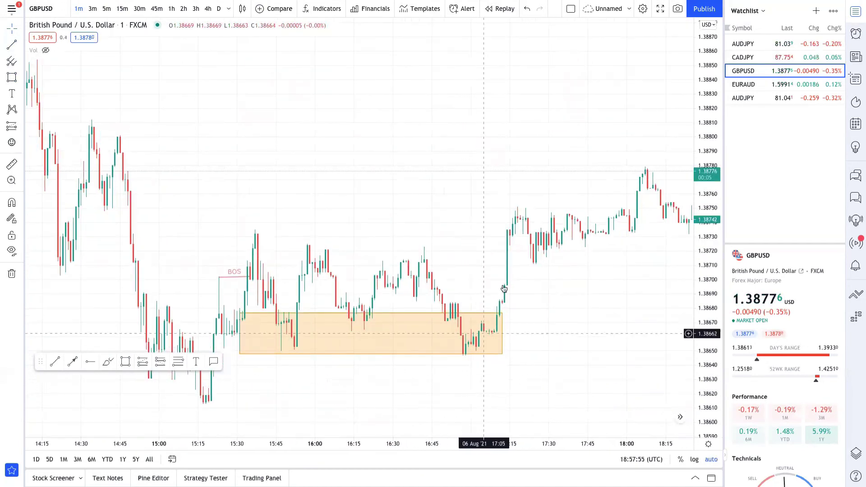
{"action": "left_click_drag", "start_coordinate": [636, 379], "coordinate": [518, 379]}
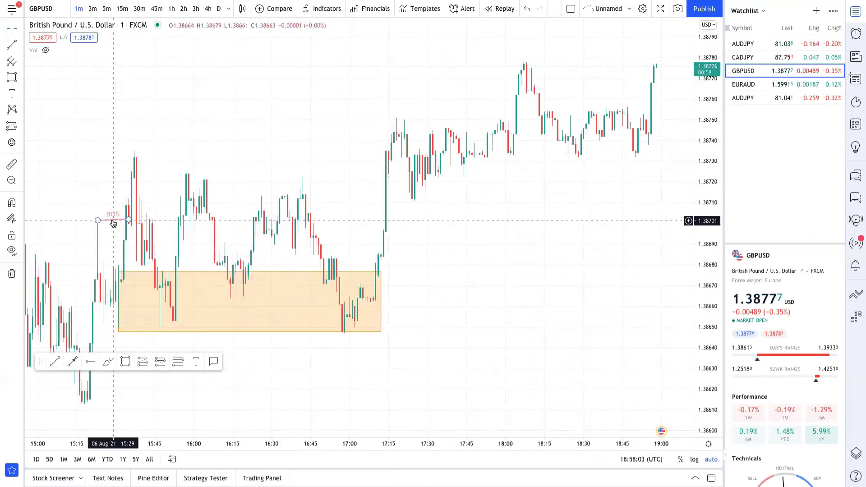
Step: Copy the BOS line up to the higher swing high and draw a thin zone box near 1.3866
{"action": "mouse_move", "coordinate": [110, 220]}
{"action": "left_mouse_down"}
{"action": "mouse_move", "coordinate": [157, 150]}
{"action": "mouse_move", "coordinate": [396, 151]}
{"action": "left_mouse_up"}
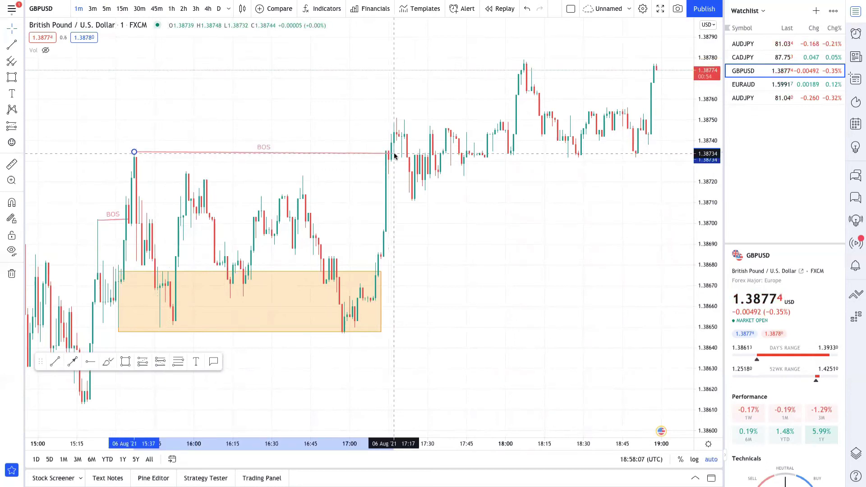
{"action": "left_click", "coordinate": [459, 218]}
{"action": "left_click", "coordinate": [12, 78]}
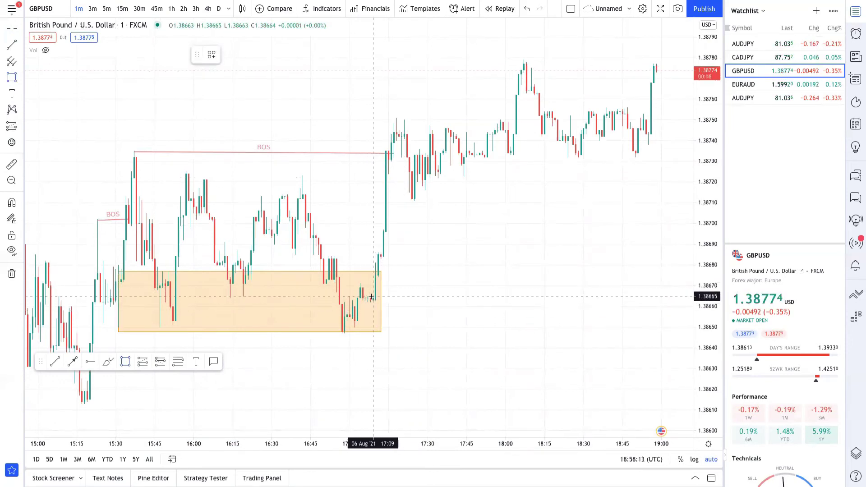
{"action": "mouse_move", "coordinate": [370, 297]}
{"action": "left_mouse_down"}
{"action": "mouse_move", "coordinate": [695, 304]}
{"action": "mouse_move", "coordinate": [613, 330]}
{"action": "mouse_move", "coordinate": [641, 302]}
{"action": "left_mouse_up"}
Step: Extend the thin 1.3866 zone box out to 19:33 and zoom out to check it
{"action": "left_click", "coordinate": [625, 334]}
{"action": "left_click_drag", "start_coordinate": [625, 334], "coordinate": [535, 340]}
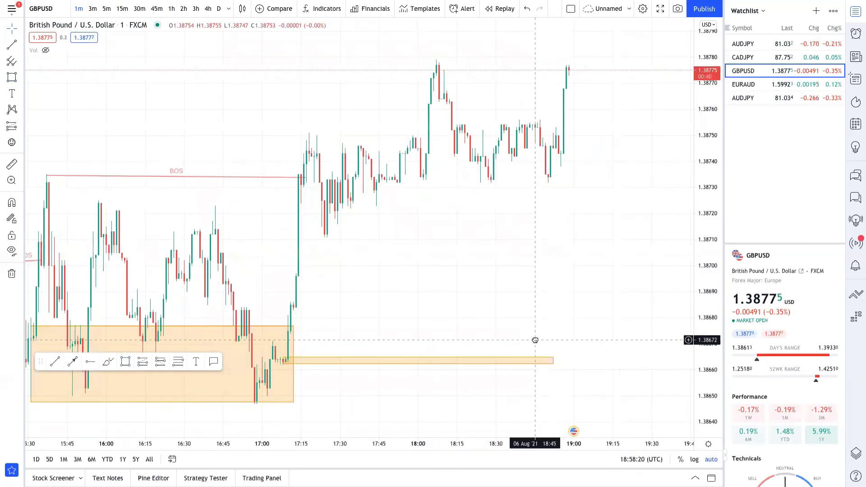
{"action": "left_click", "coordinate": [554, 359]}
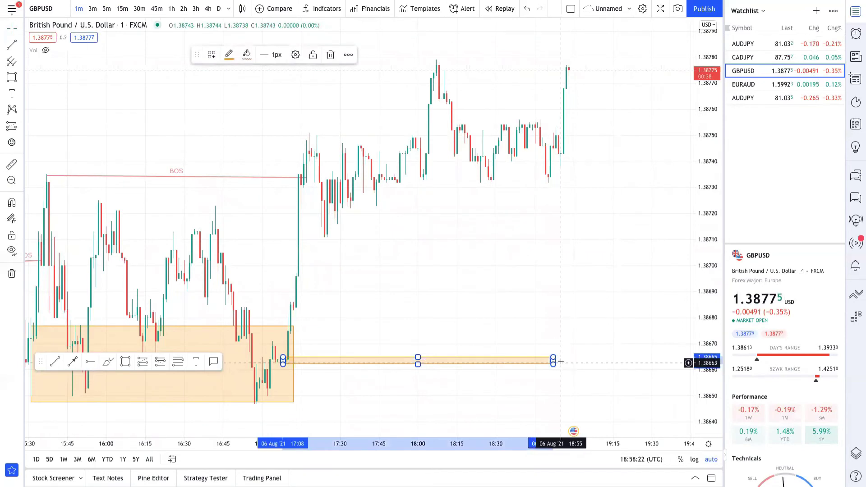
{"action": "left_click_drag", "start_coordinate": [553, 360], "coordinate": [659, 359]}
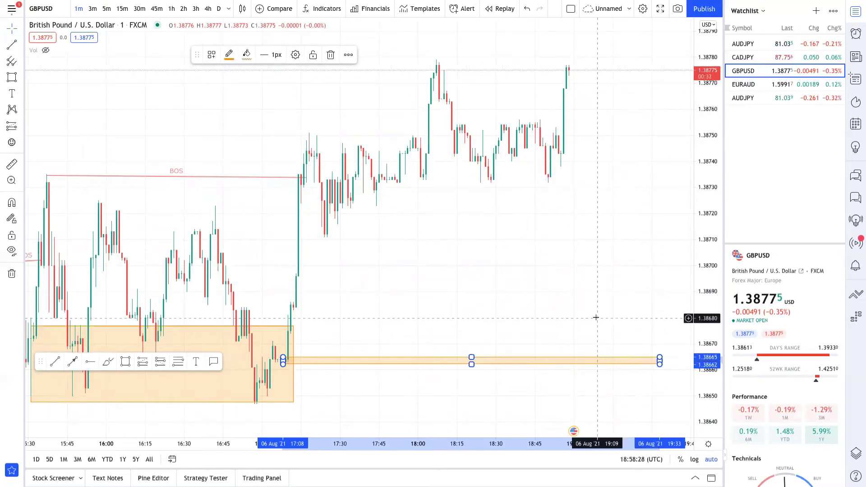
{"action": "scroll", "coordinate": [593, 304], "scroll_direction": "down", "scroll_amount": 4}
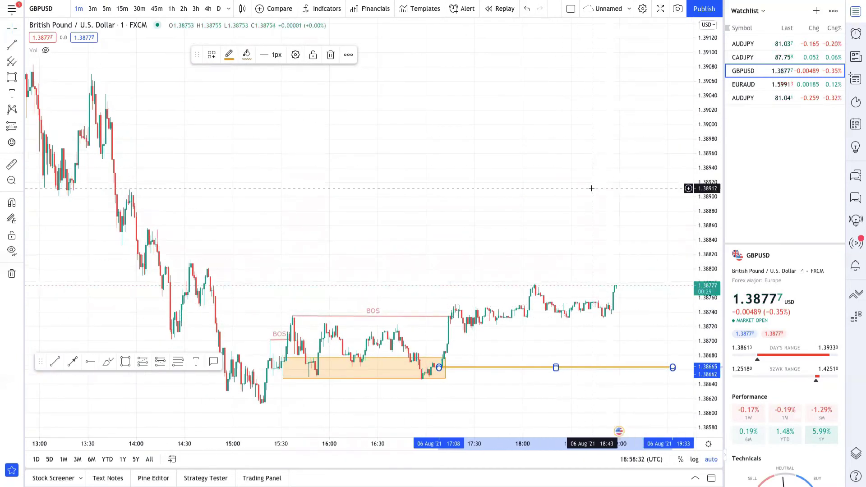
{"action": "left_click", "coordinate": [591, 188]}
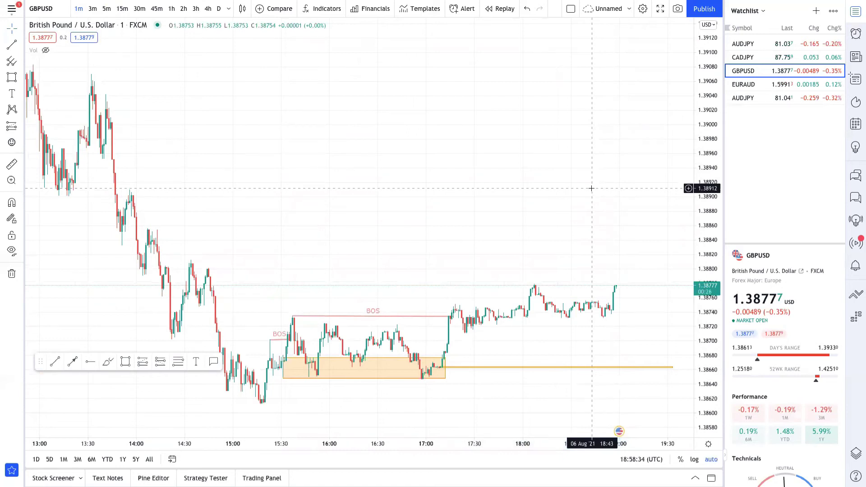
{"action": "left_click", "coordinate": [632, 367]}
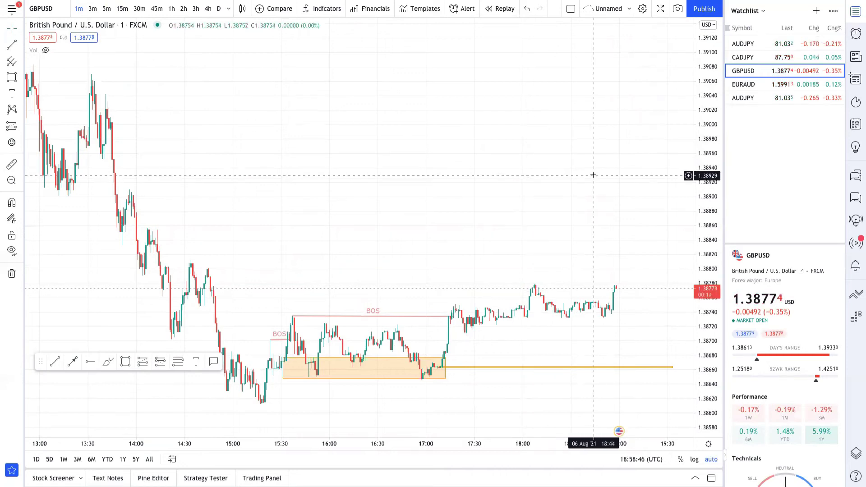
Step: Load AUDJPY from the watchlist and scroll left back to its annotated order-block drawings
{"action": "left_click", "coordinate": [743, 97]}
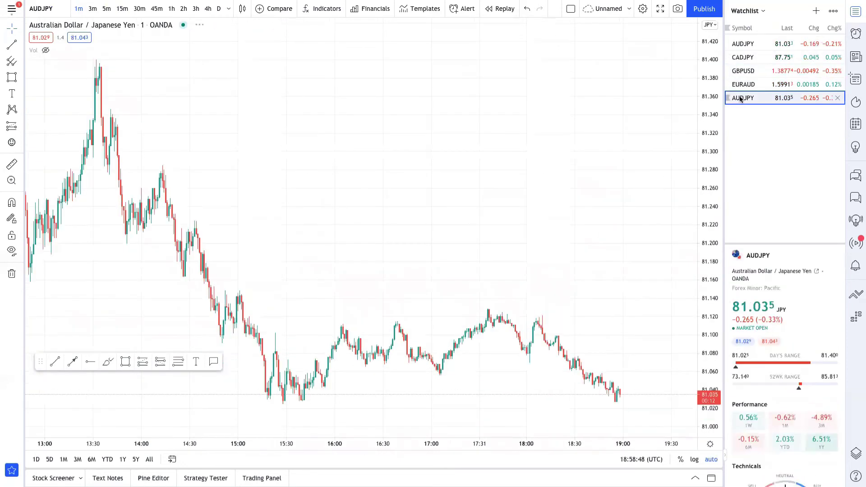
{"action": "scroll", "coordinate": [539, 155], "scroll_direction": "down", "scroll_amount": 10}
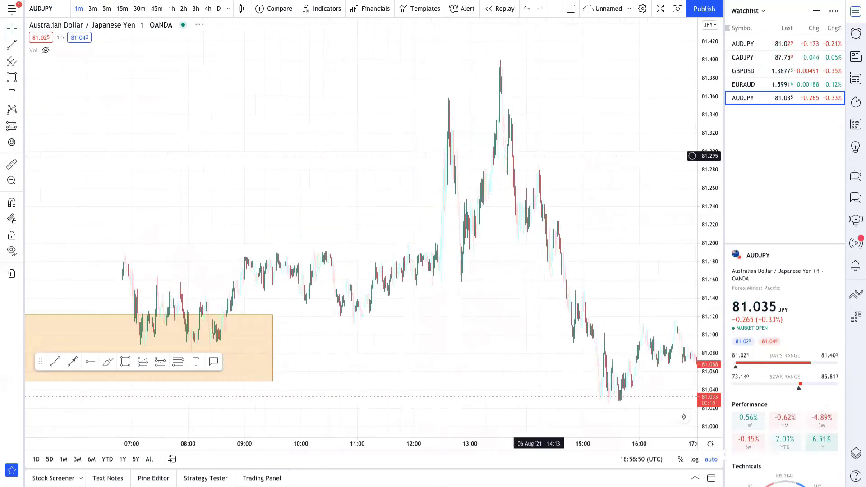
{"action": "scroll", "coordinate": [392, 163], "scroll_direction": "left", "scroll_amount": 15}
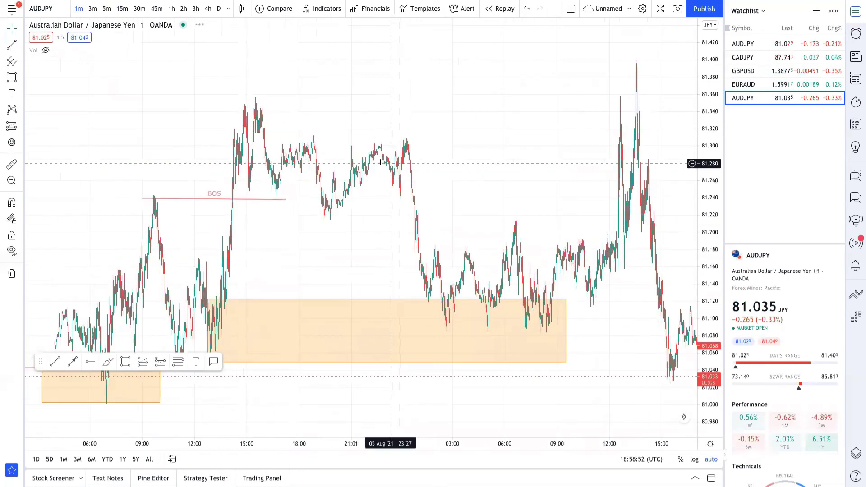
{"action": "scroll", "coordinate": [280, 181], "scroll_direction": "left", "scroll_amount": 10}
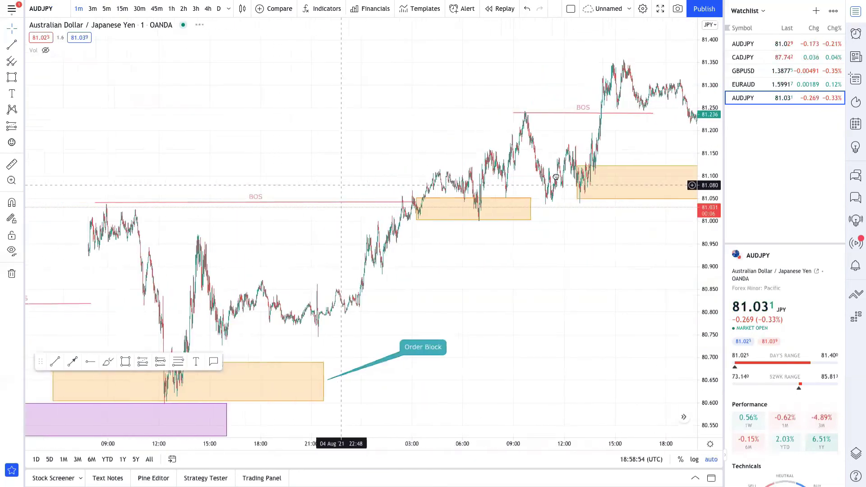
{"action": "scroll", "coordinate": [528, 311], "scroll_direction": "left", "scroll_amount": 15}
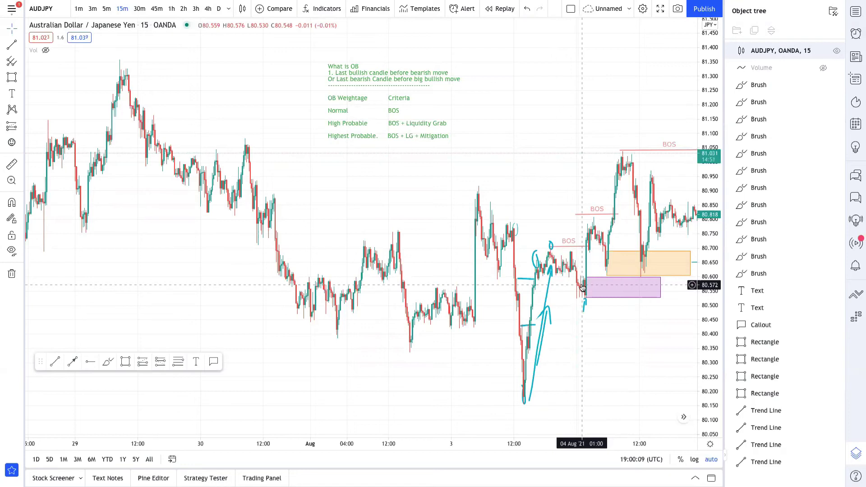
{"action": "left_click", "coordinate": [431, 180]}
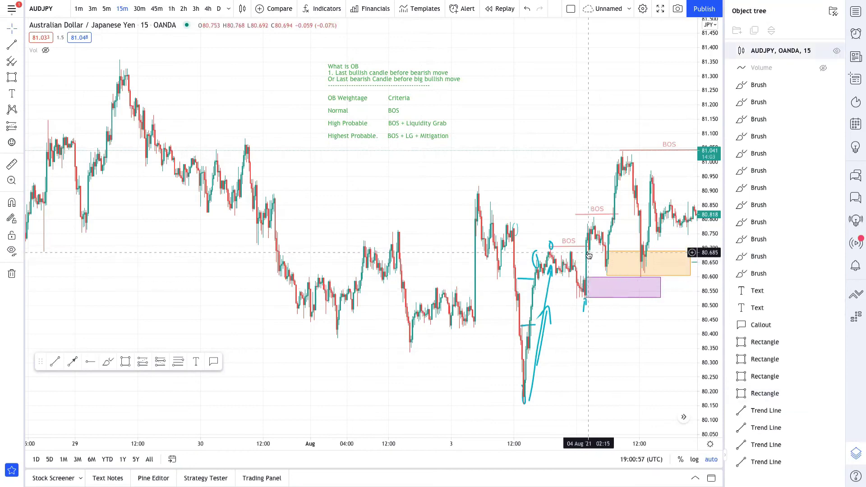
{"action": "left_click", "coordinate": [586, 294]}
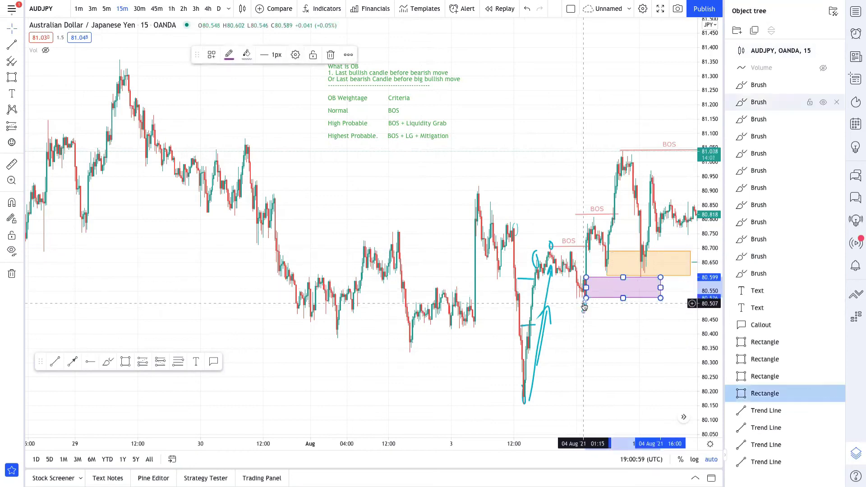
{"action": "left_click", "coordinate": [329, 55]}
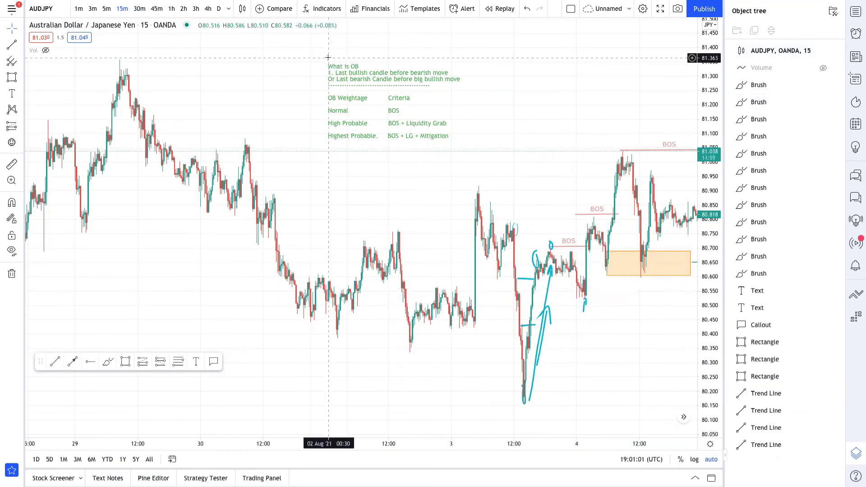
{"action": "left_click", "coordinate": [528, 10]}
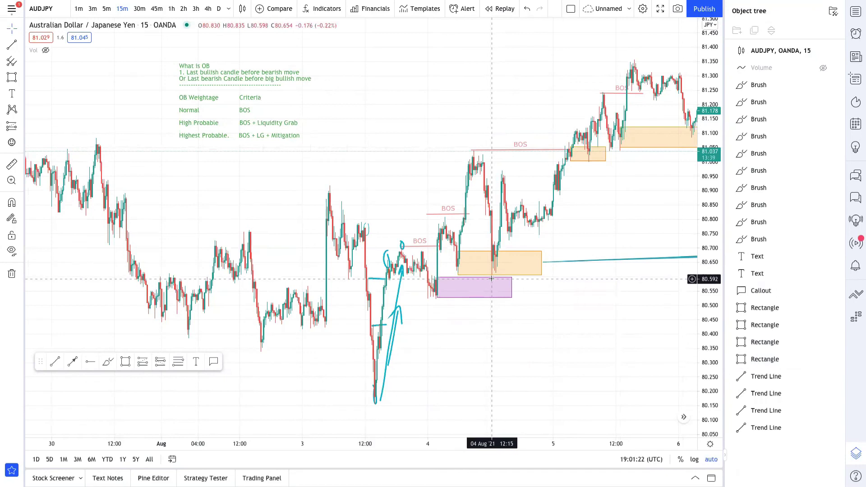
{"action": "left_click", "coordinate": [432, 277]}
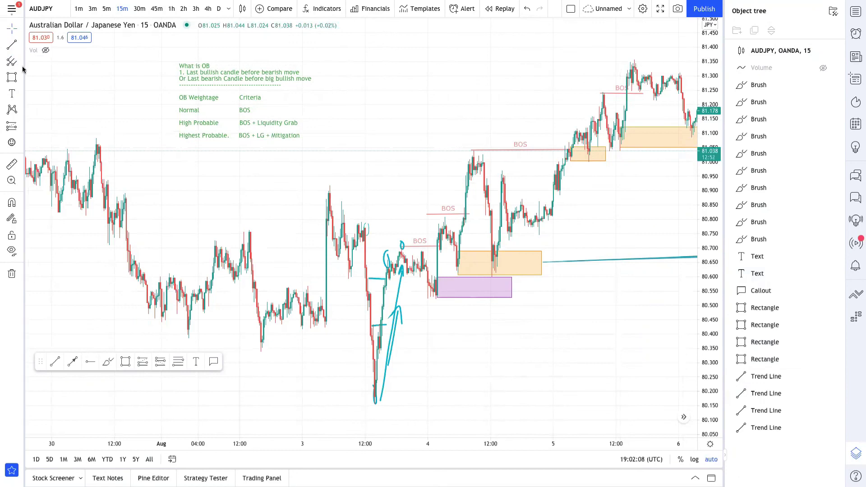
{"action": "left_click", "coordinate": [108, 362]}
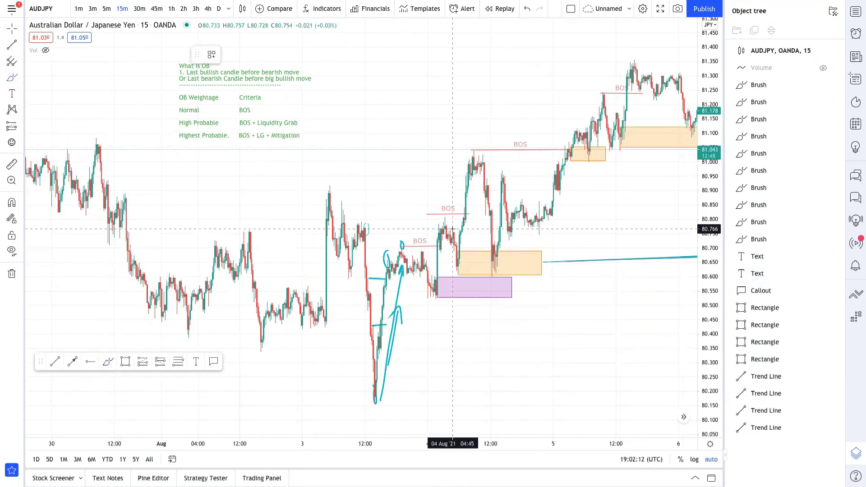
{"action": "left_click", "coordinate": [457, 270]}
{"action": "mouse_move", "coordinate": [457, 271]}
{"action": "left_mouse_down"}
{"action": "mouse_move", "coordinate": [475, 293]}
{"action": "mouse_move", "coordinate": [538, 180]}
{"action": "mouse_move", "coordinate": [553, 181]}
{"action": "mouse_move", "coordinate": [571, 132]}
{"action": "left_mouse_up"}
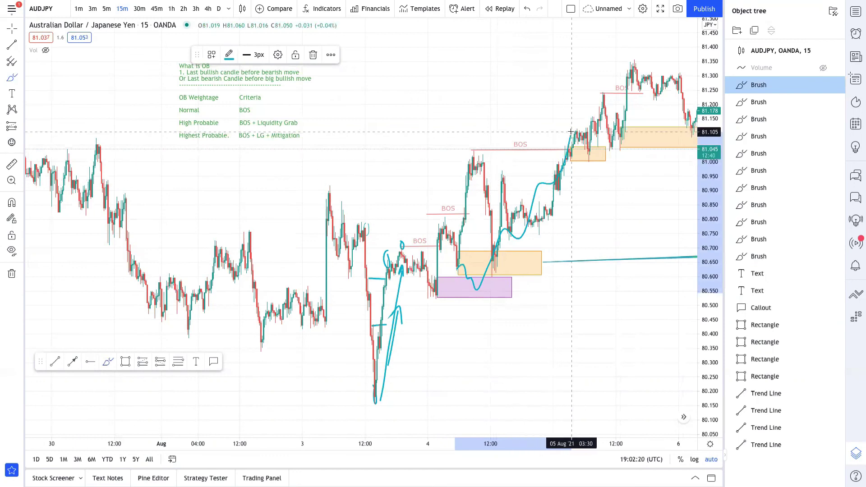
{"action": "left_click", "coordinate": [313, 55]}
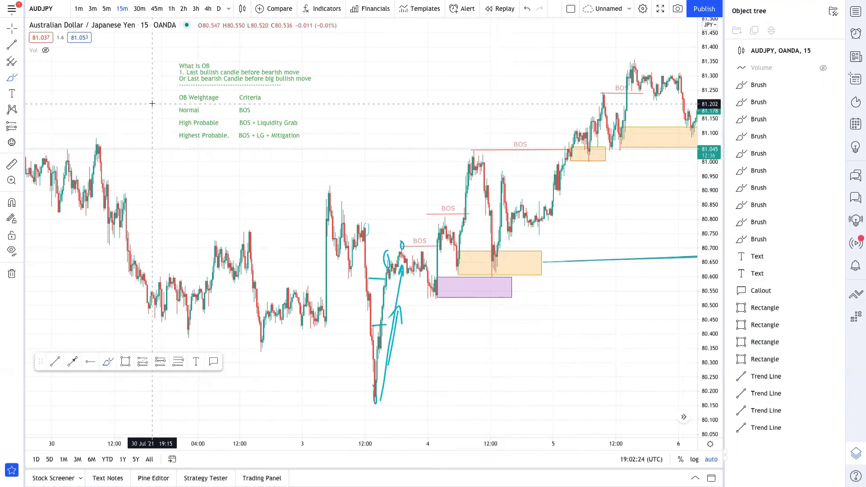